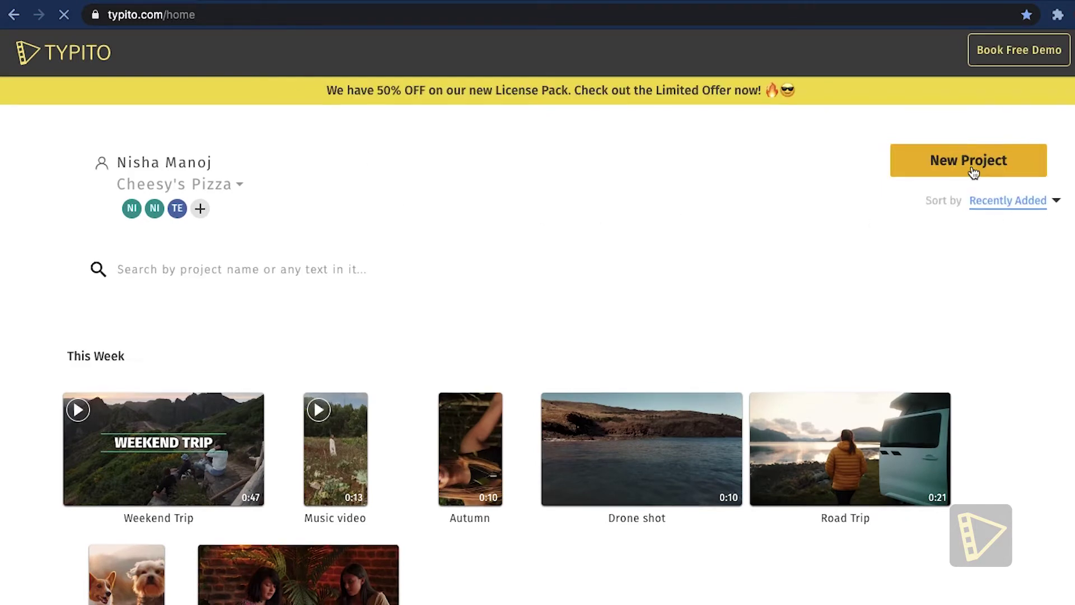
- Create an Instagram 9:16 vertical project, upload Bars.mp4, and open it for editing
click(972, 167)
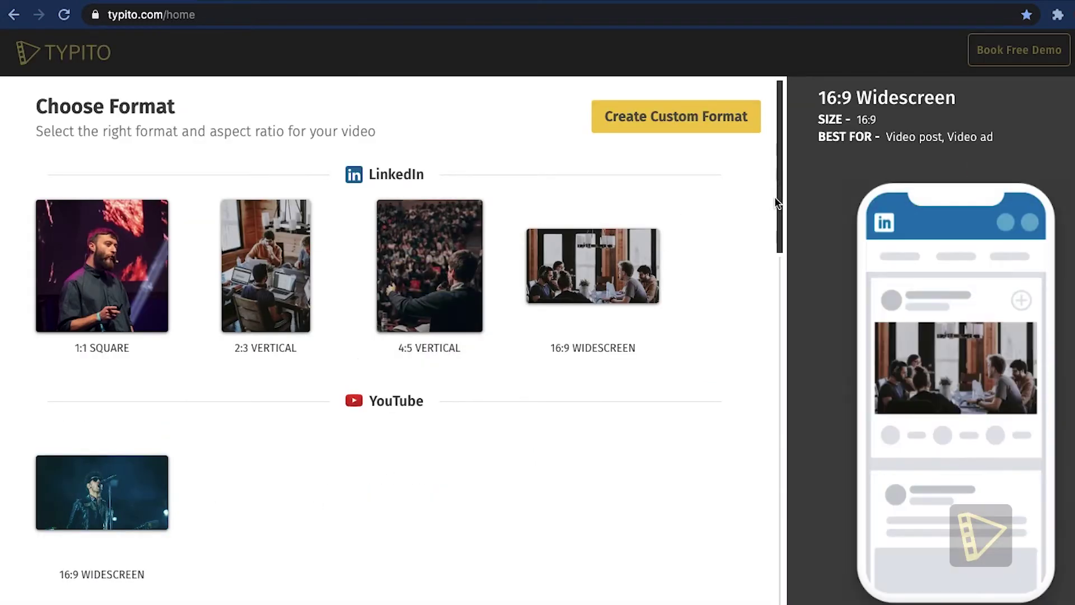
drag(780, 192, 787, 377)
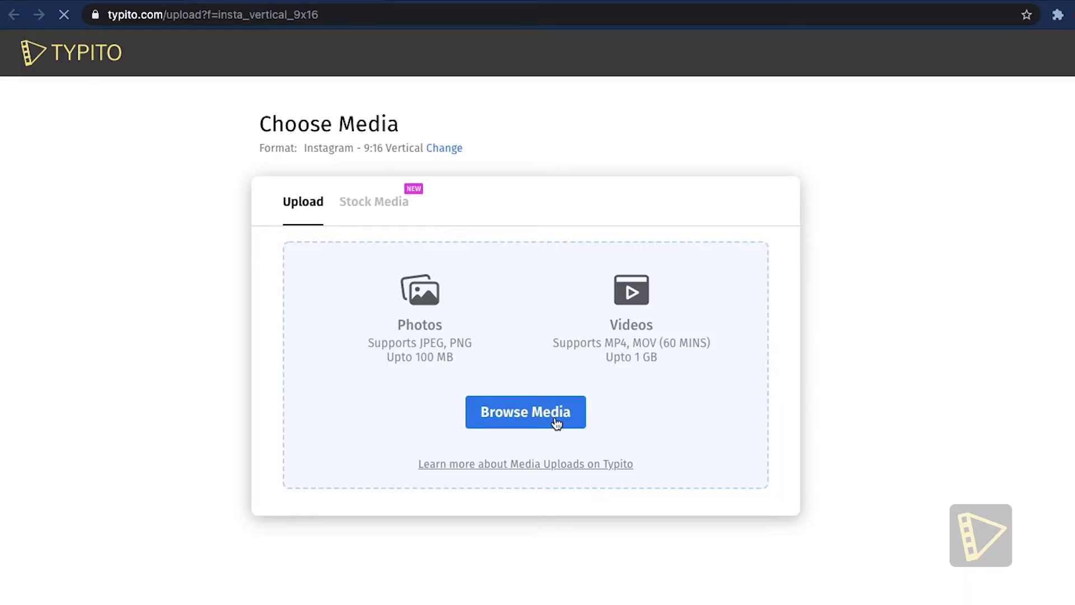
click(552, 429)
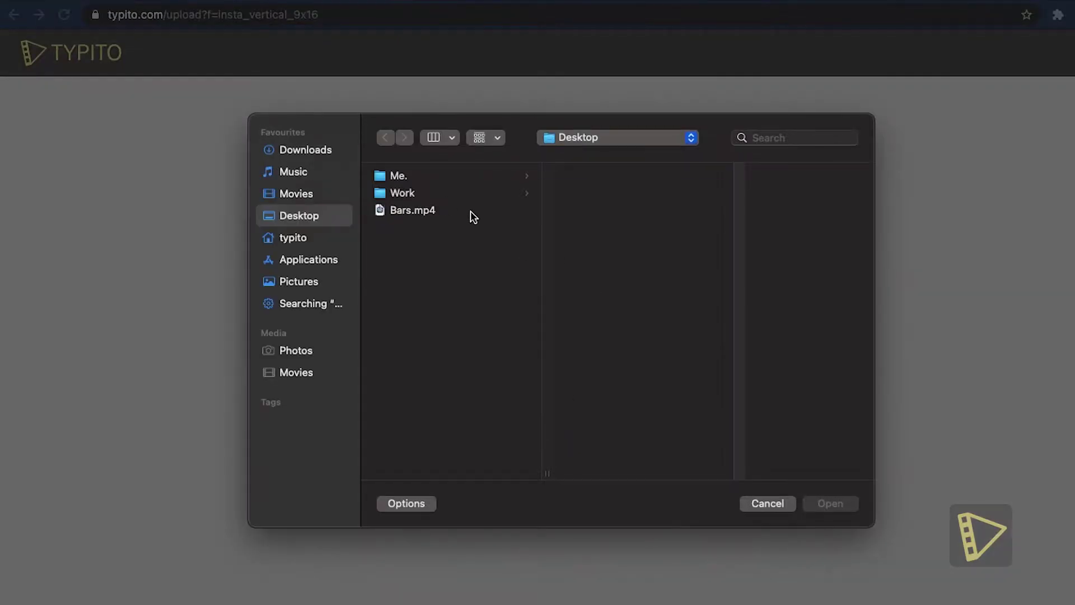
click(437, 215)
click(852, 507)
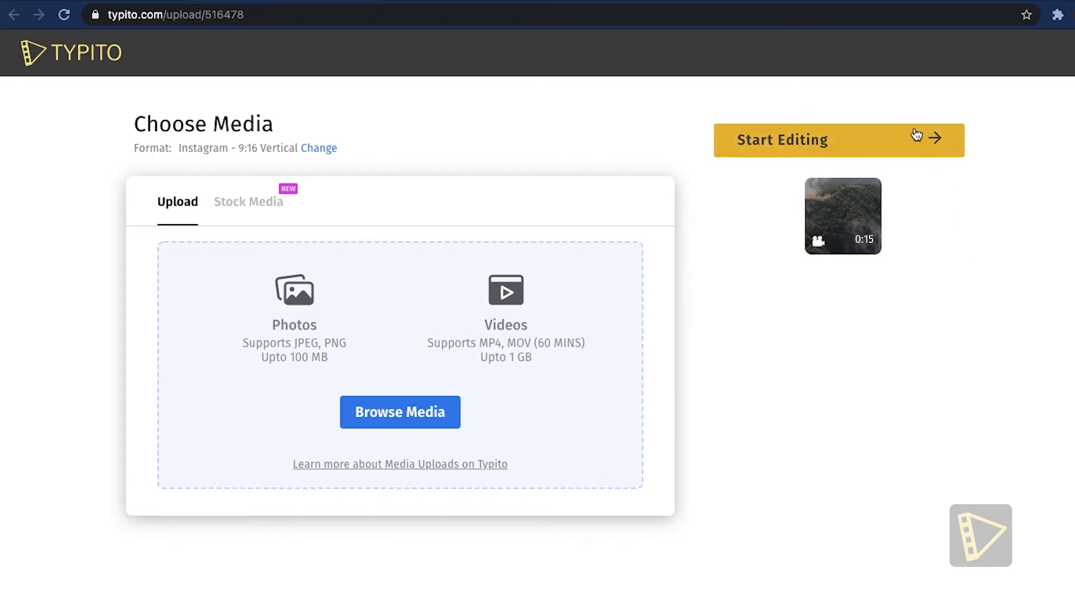
click(916, 134)
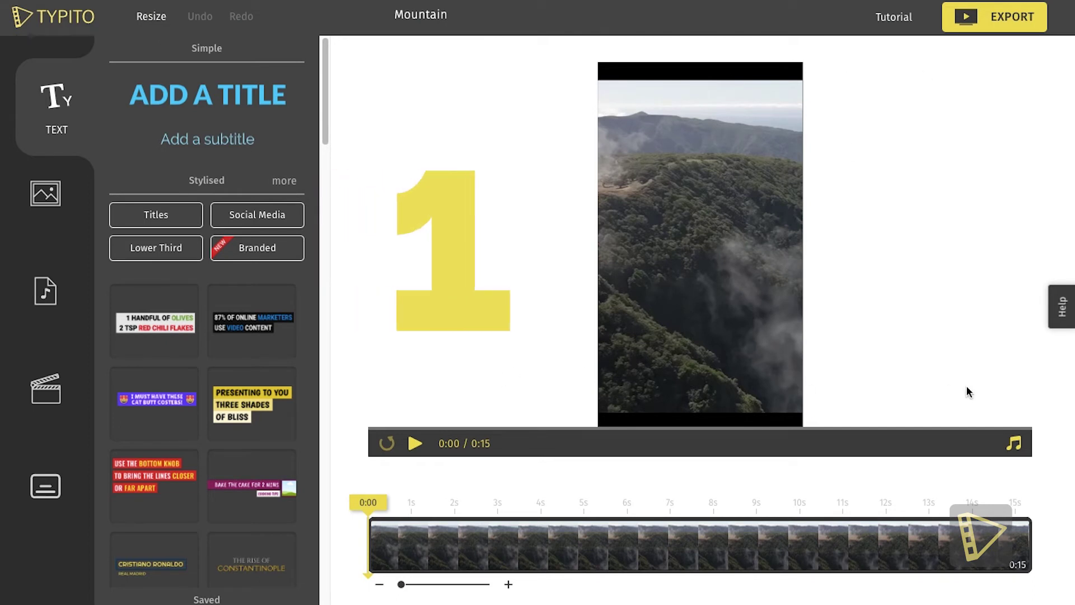
- Select the mountain clip on the timeline and enter its crop-and-zoom mode
click(513, 504)
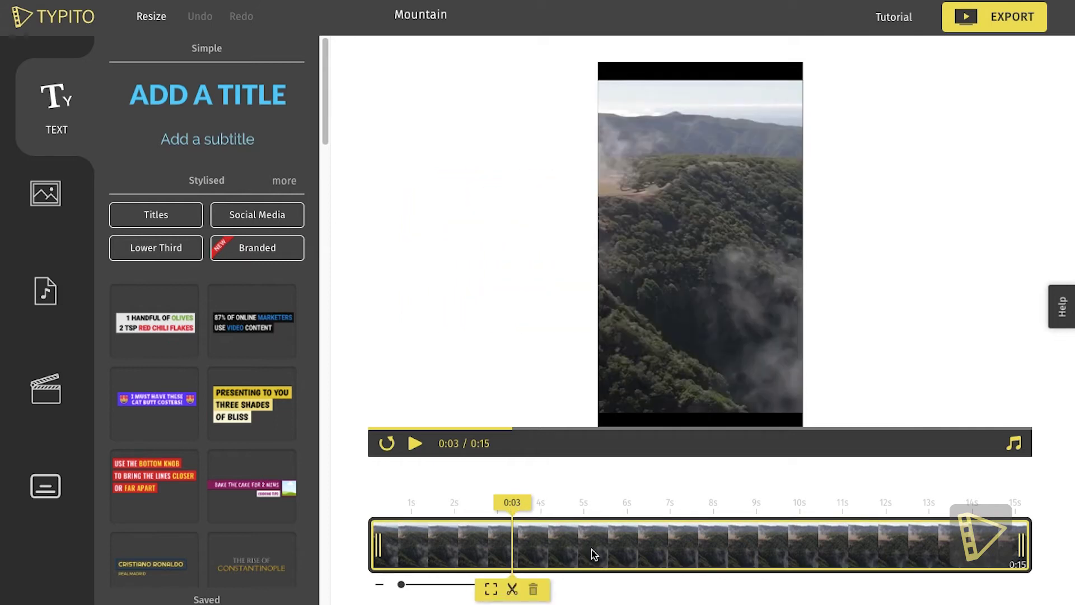
click(492, 590)
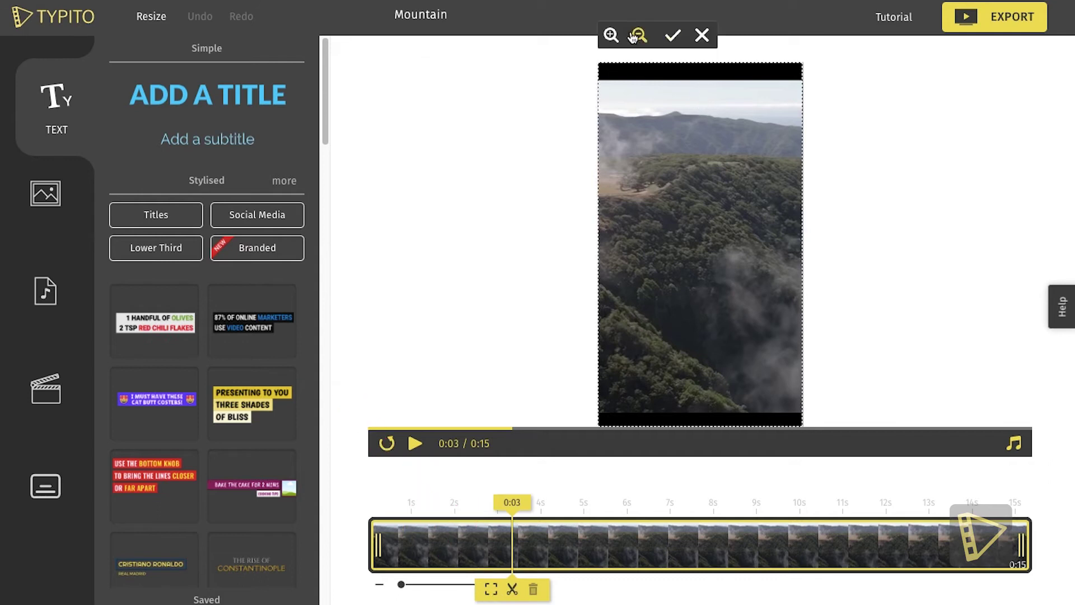
- Zoom the clip in to hide the black bars, preview the result, then undo the zoom
click(611, 36)
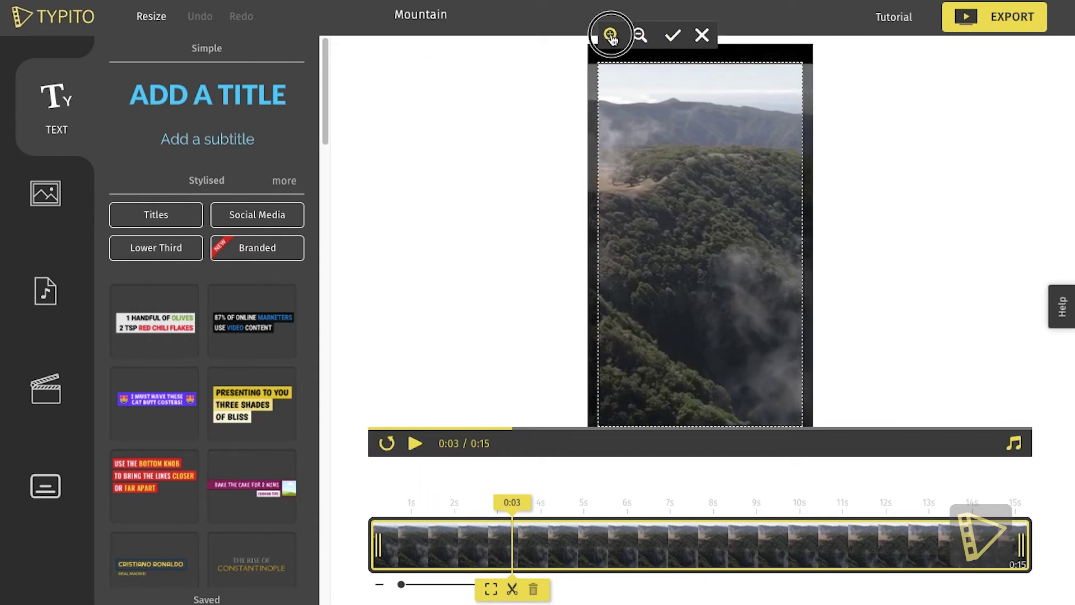
click(673, 37)
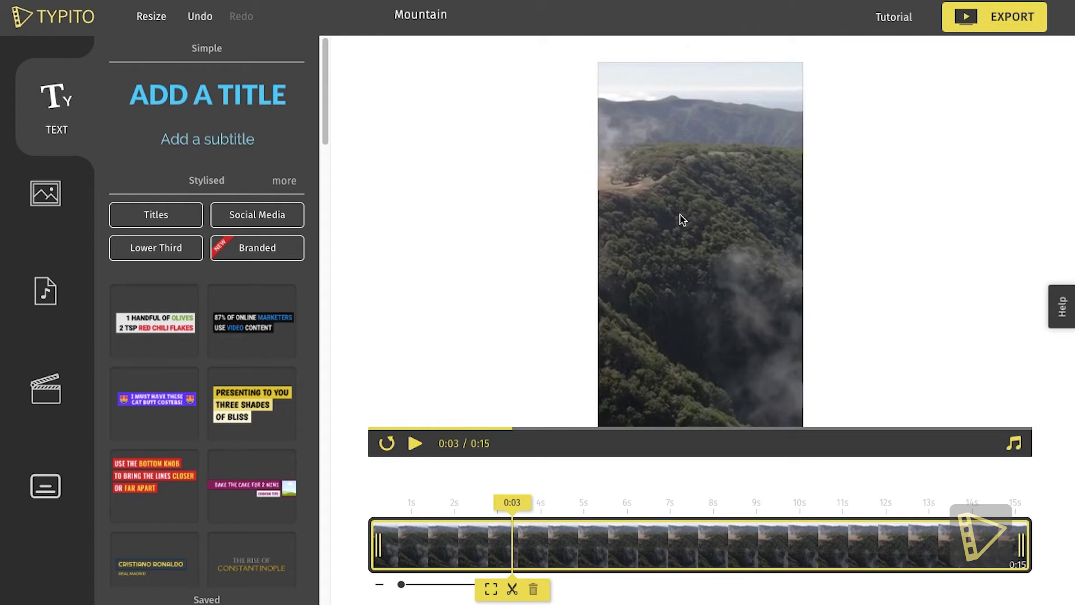
click(414, 443)
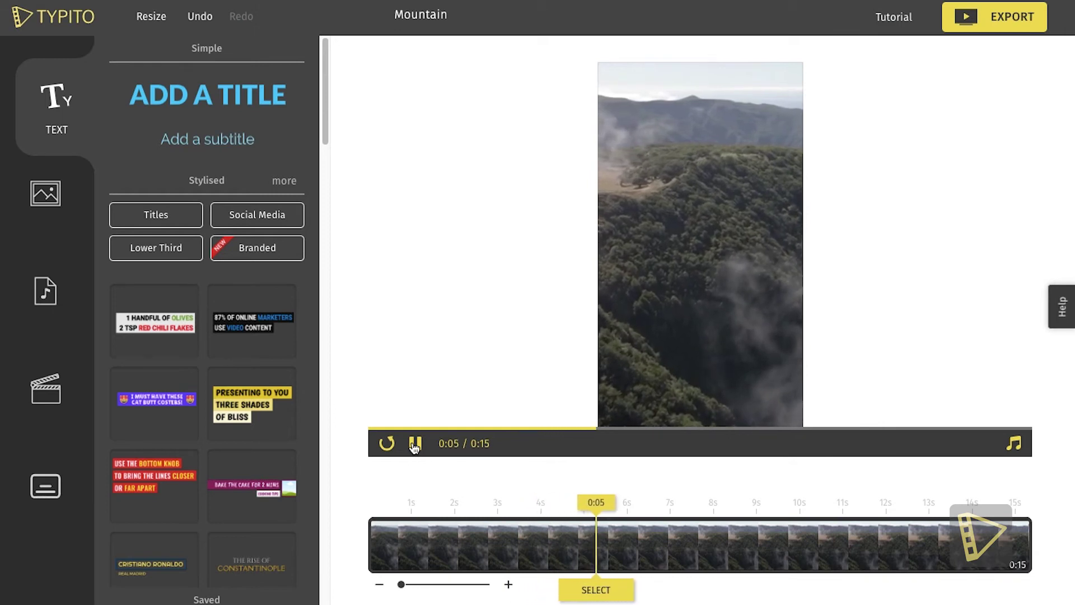
click(414, 444)
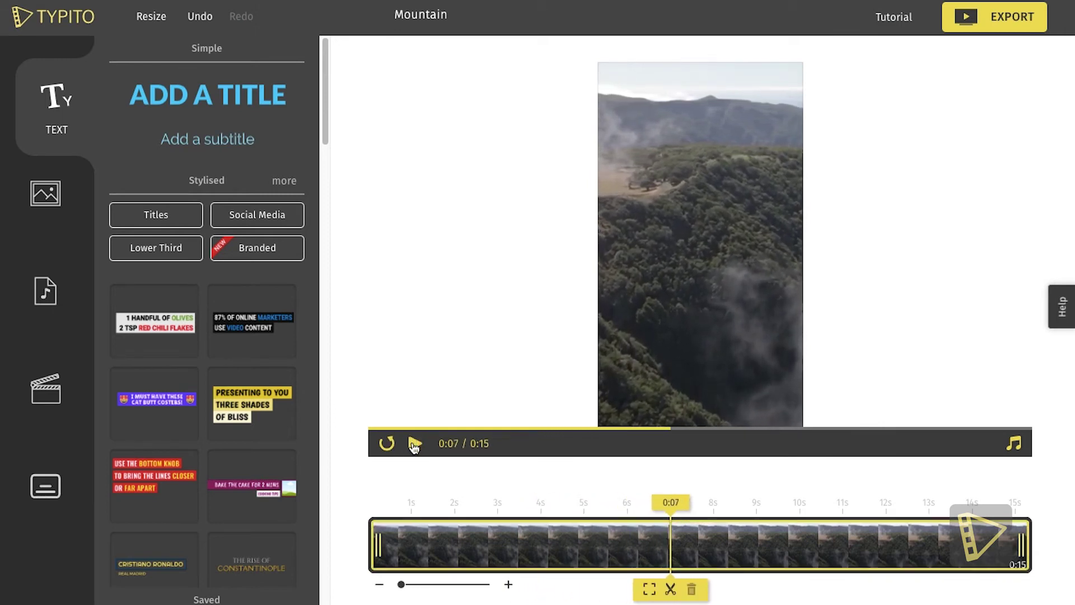
key(ctrl+z)
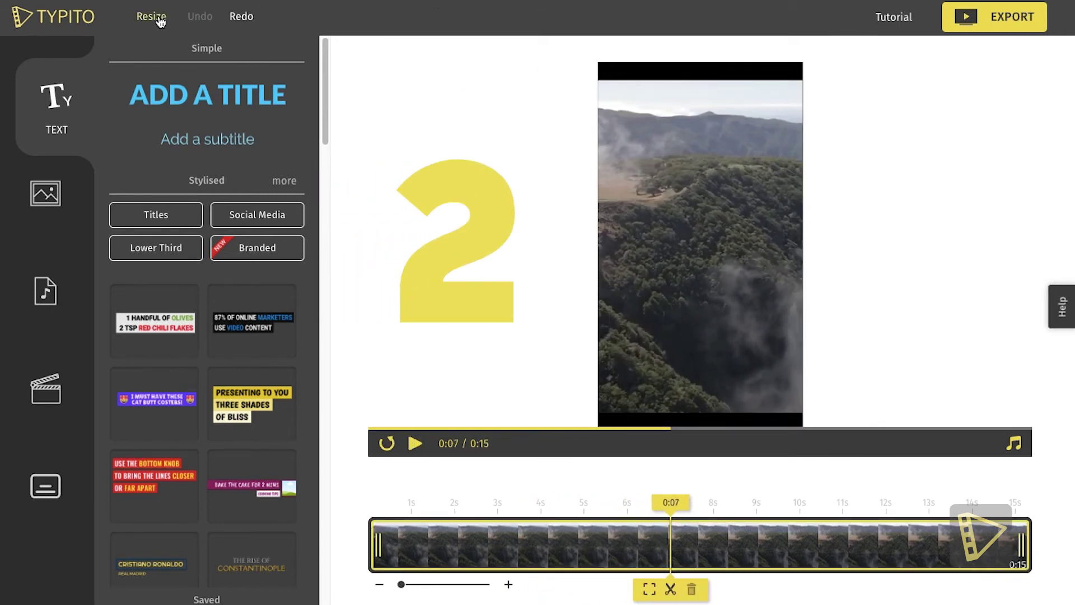
- Resize the project to Instagram Square 1:1 and select the mountain clip
click(152, 17)
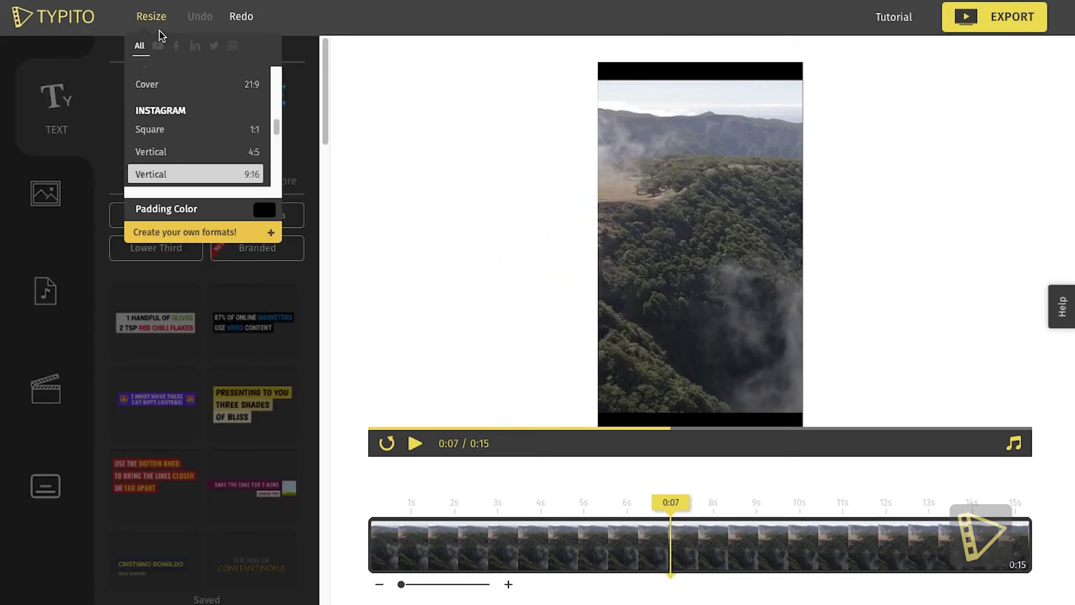
click(216, 132)
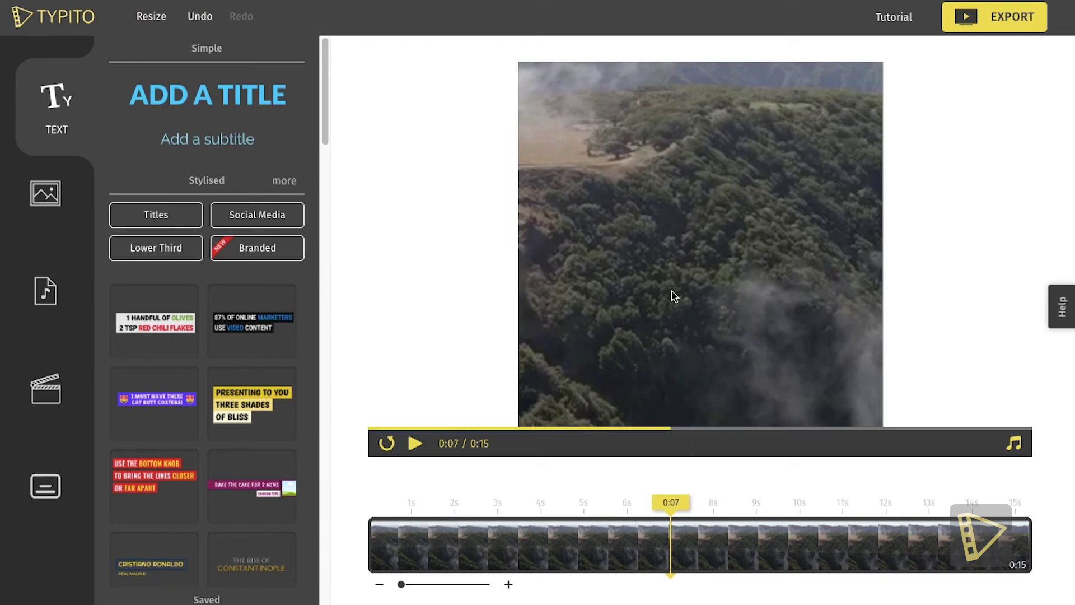
click(548, 539)
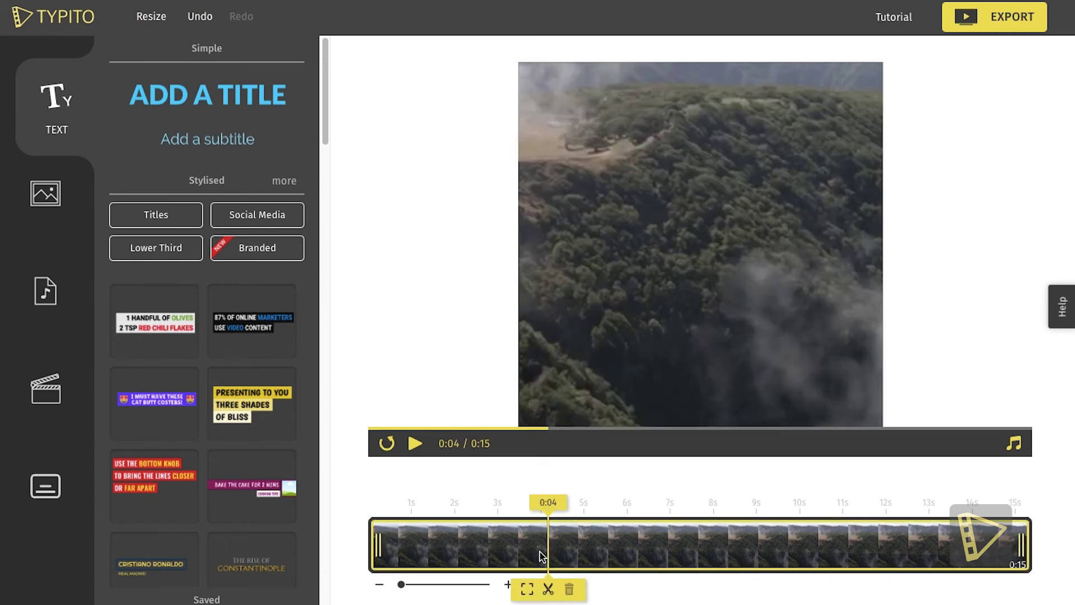
- Move the footage down inside the square to show the mountain ridge, then preview it
click(527, 589)
drag(644, 315, 660, 342)
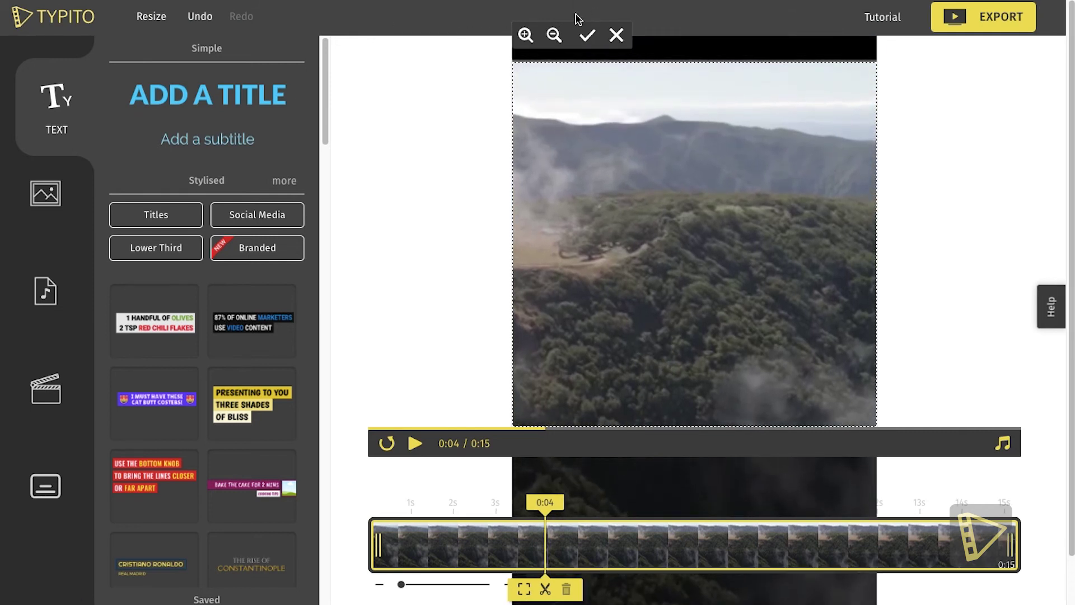
click(589, 36)
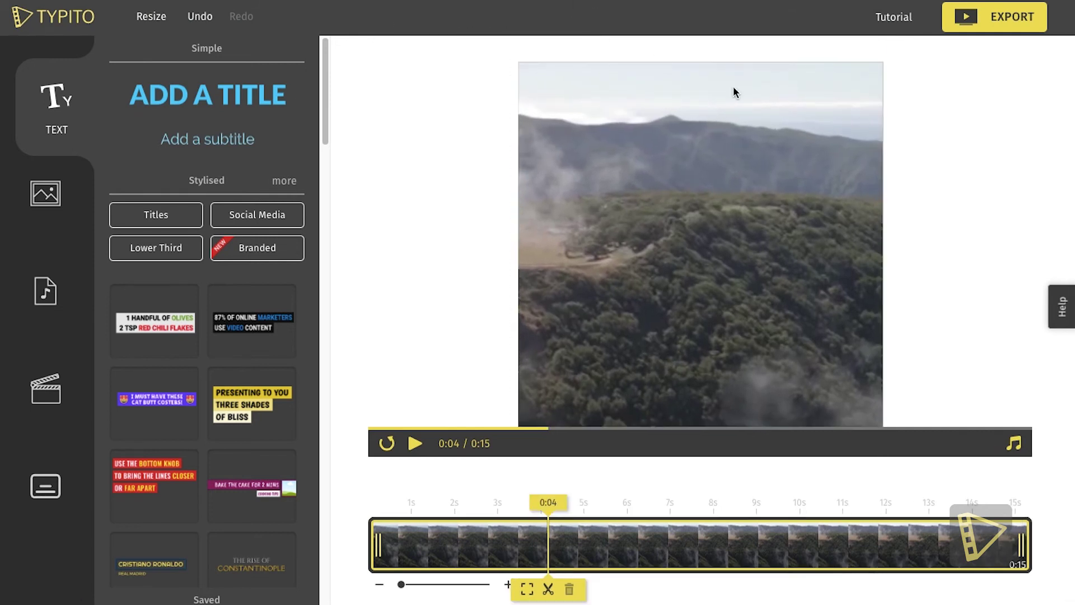
click(400, 445)
click(401, 446)
- Switch the canvas to Facebook Vertical 4:5 and preview the resized mountain clip
click(150, 16)
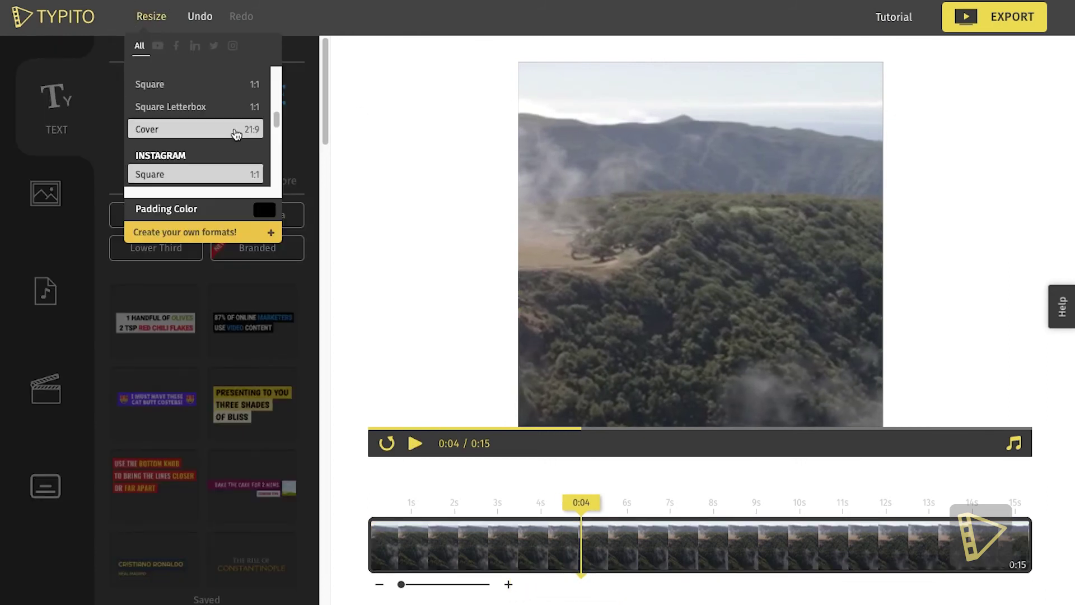
scroll(238, 144, up, 3)
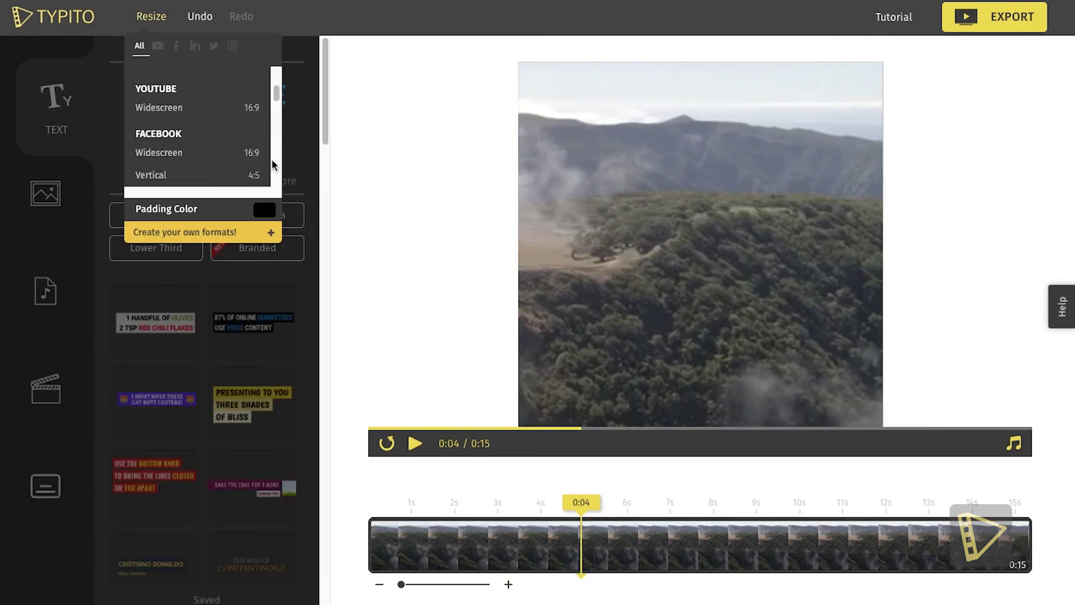
click(252, 175)
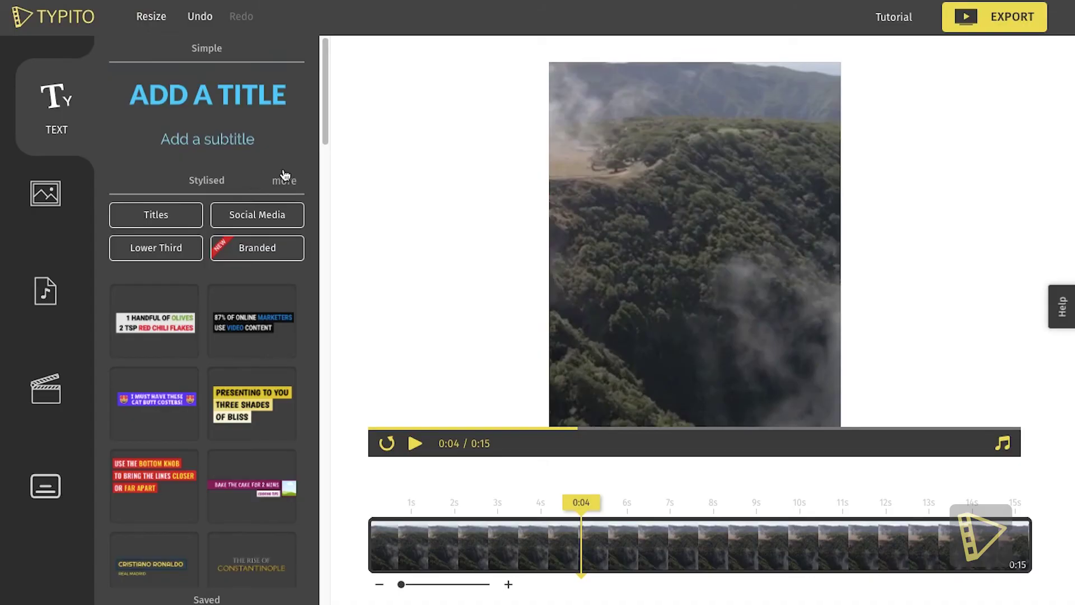
click(582, 510)
click(416, 444)
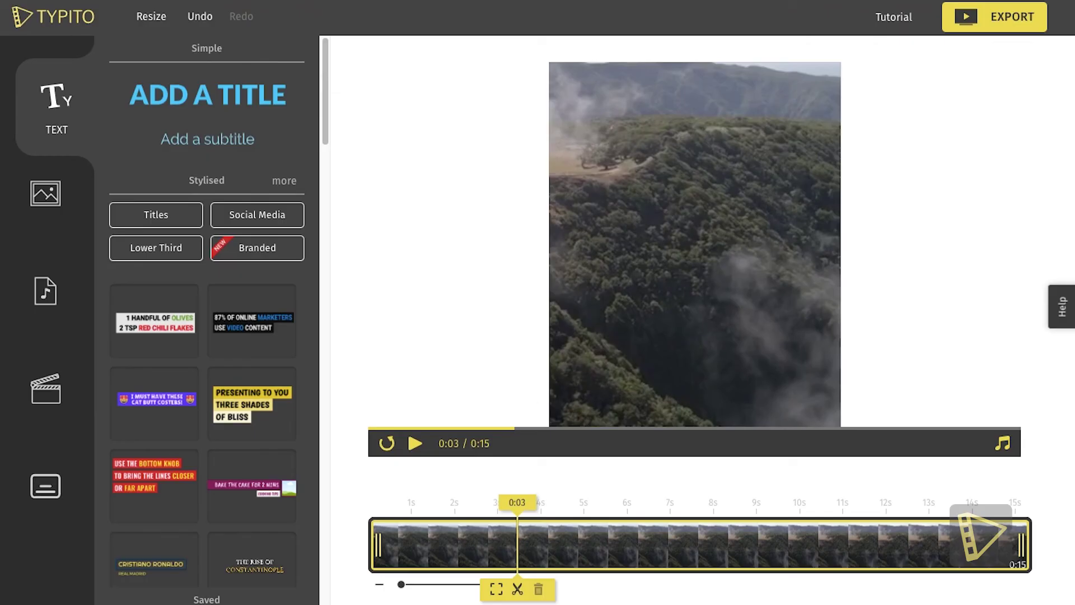
- Start exporting the vertical 4:5 mountain video from the top-right EXPORT button
click(998, 19)
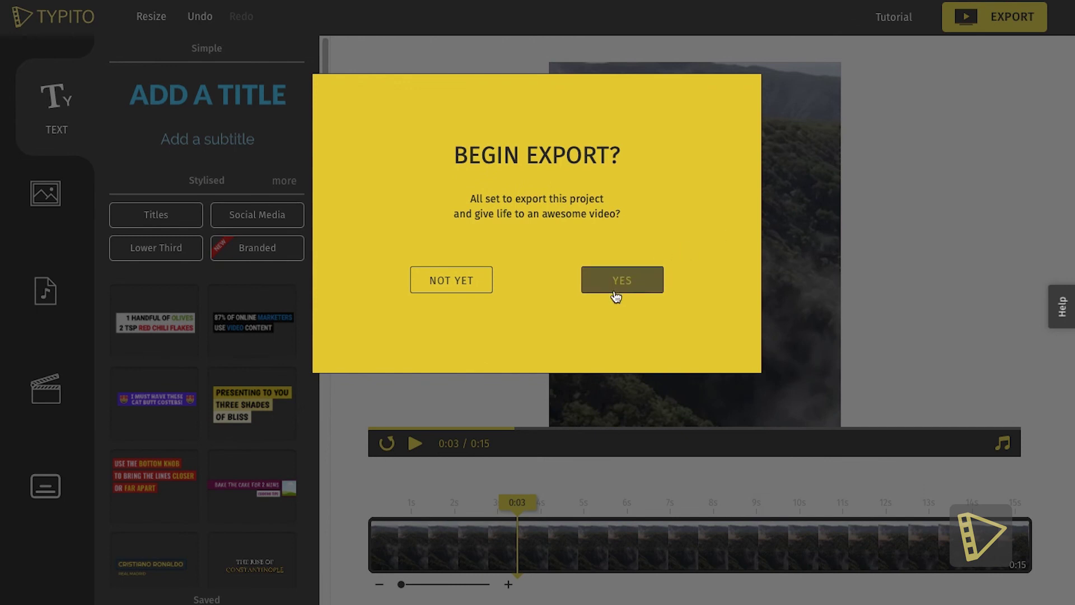